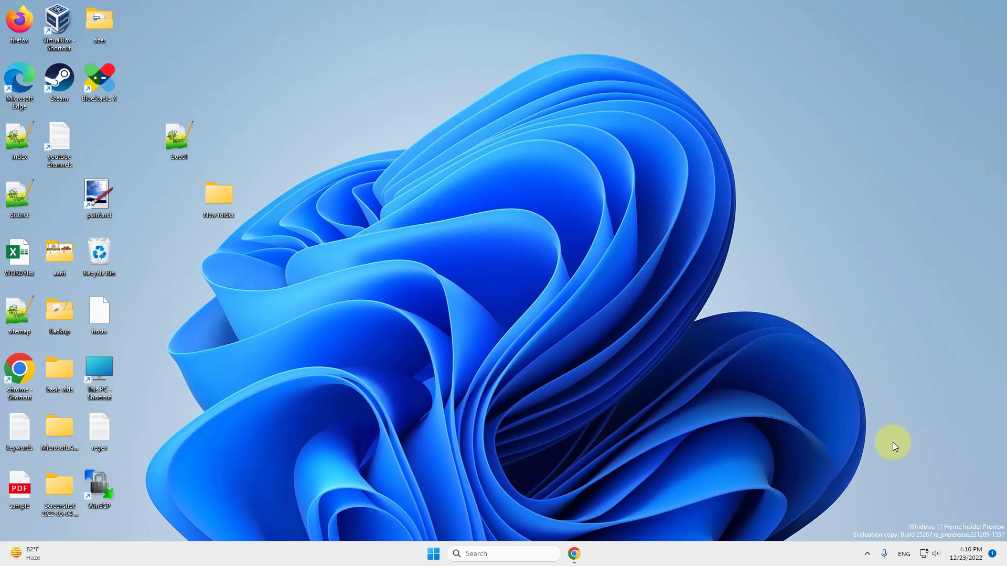
Launch Chrome from recent apps and Google 'searchmyfiles nirsoft'
click(476, 552)
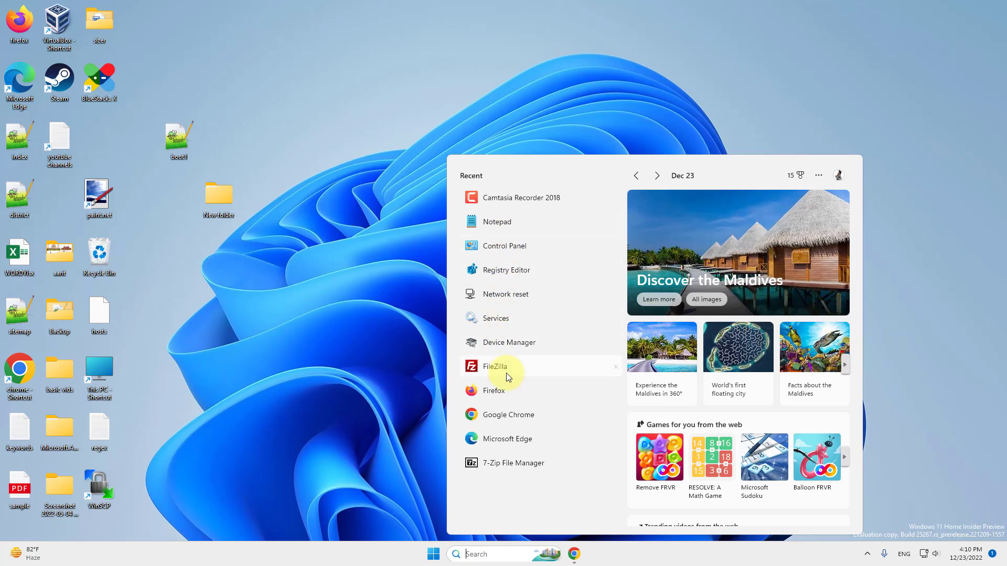
click(488, 416)
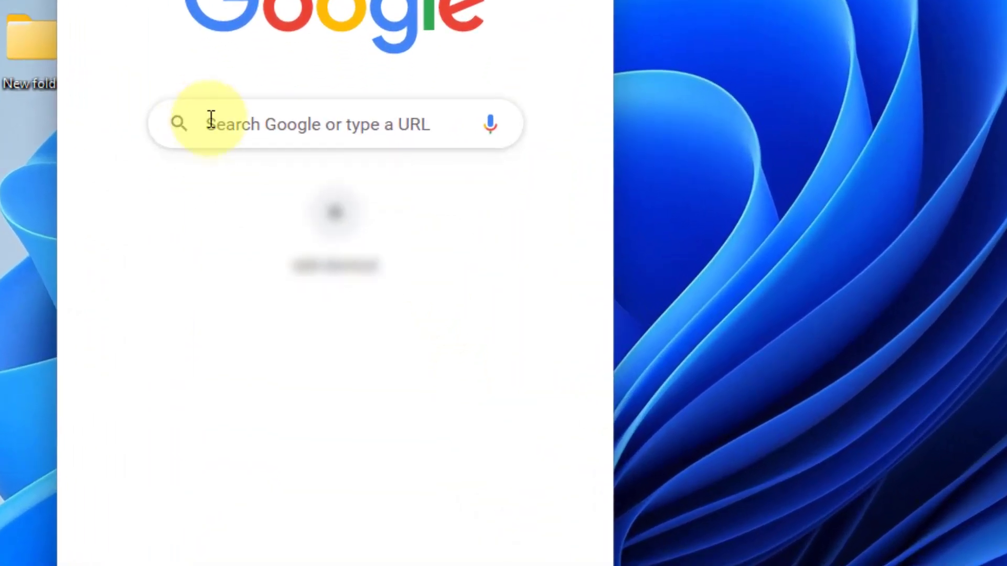
click(262, 185)
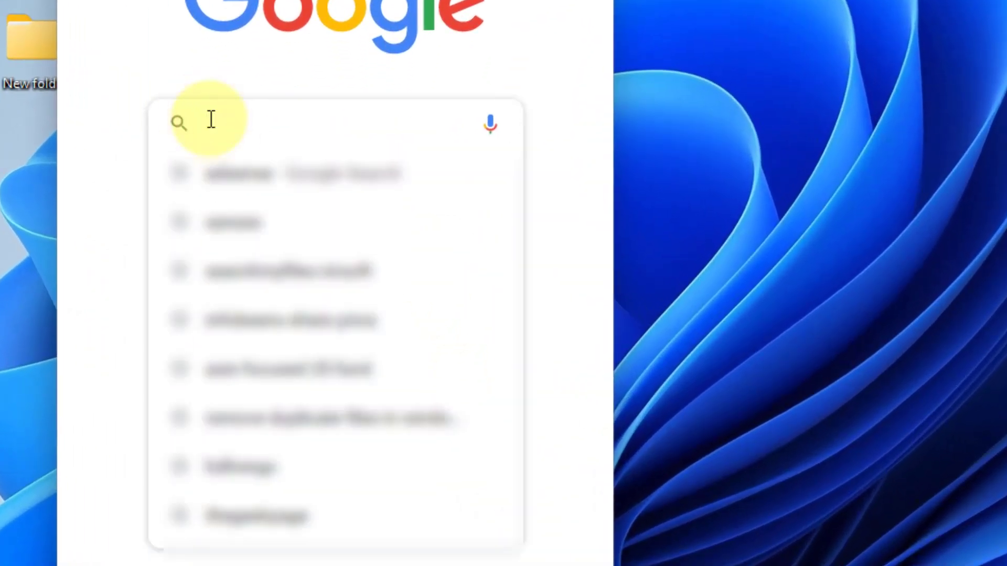
text(searchmy)
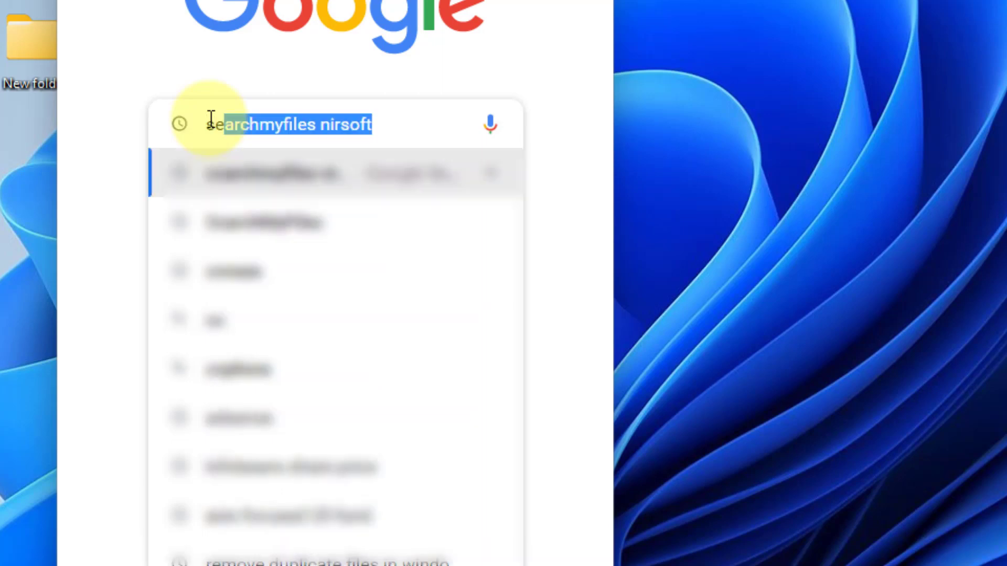
text(fi)
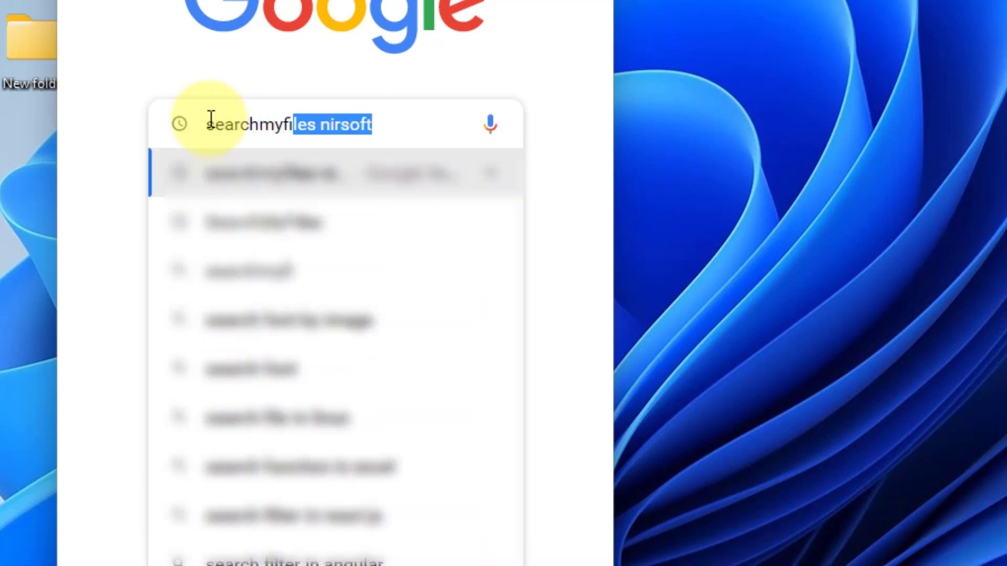
text(les n)
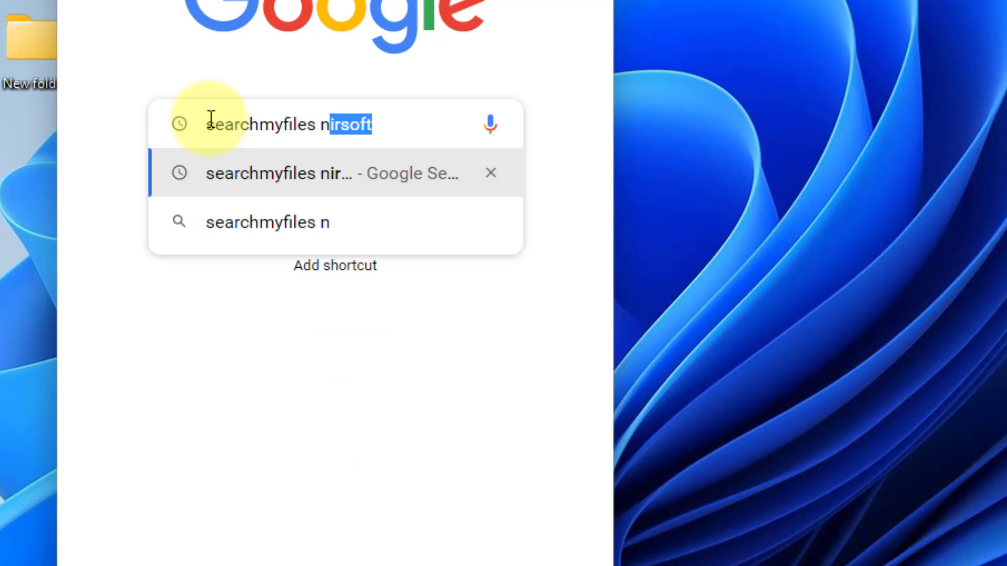
text(irsoft)
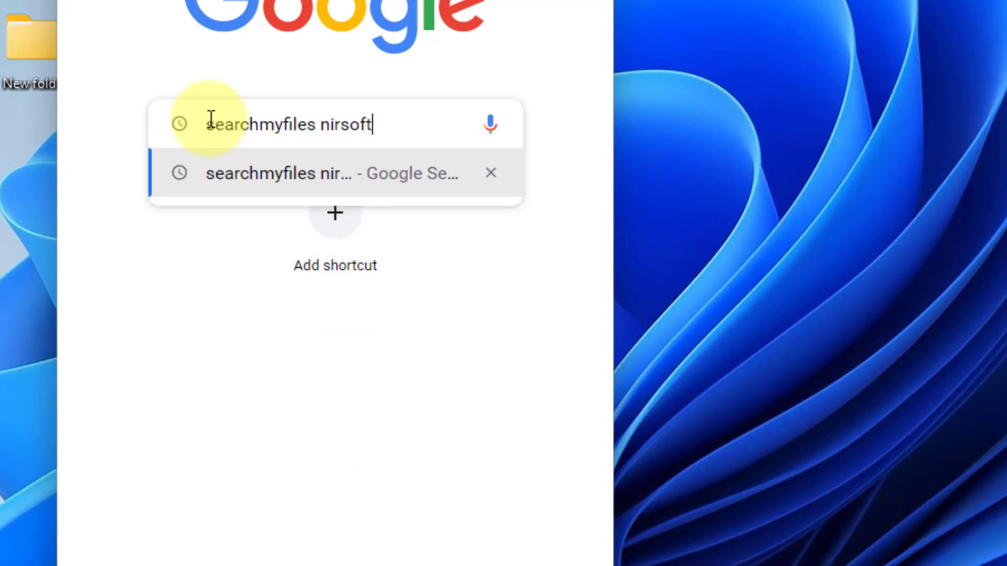
drag(618, 181, 841, 198)
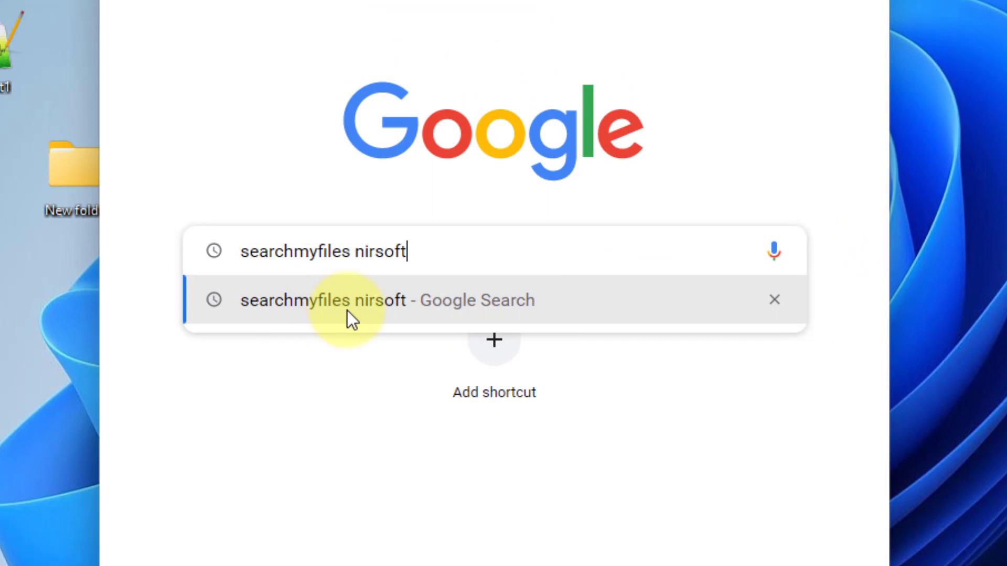
click(347, 313)
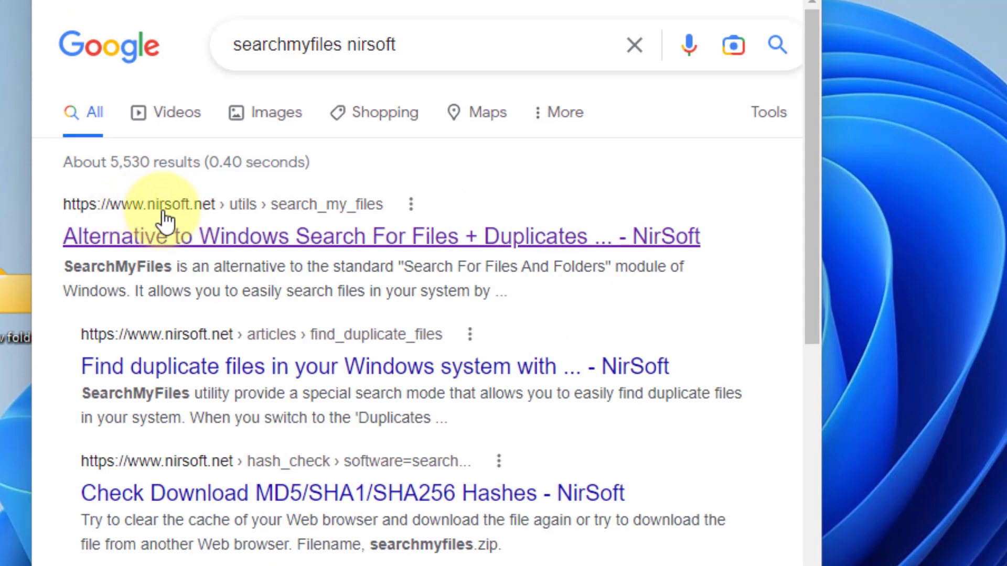
Open NirSoft's SearchMyFiles page and download the x64 SearchMyFiles zip
click(236, 232)
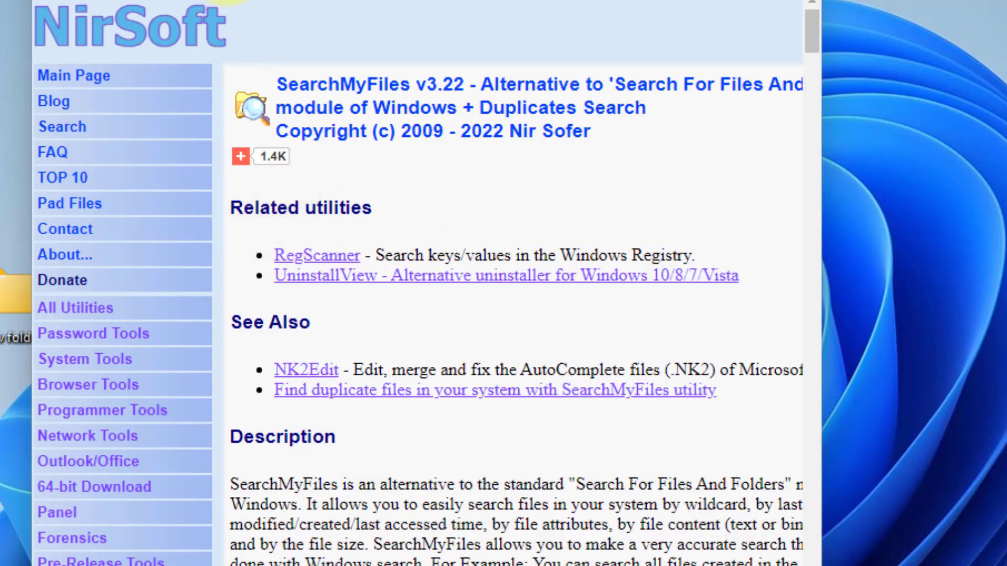
drag(827, 218, 995, 214)
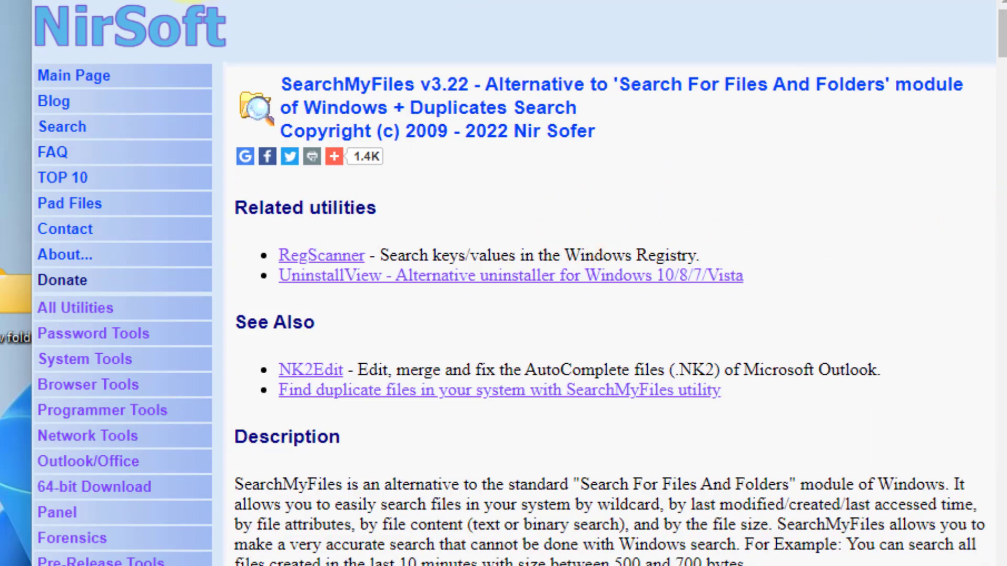
click(588, 183)
scroll(589, 524, down, 4)
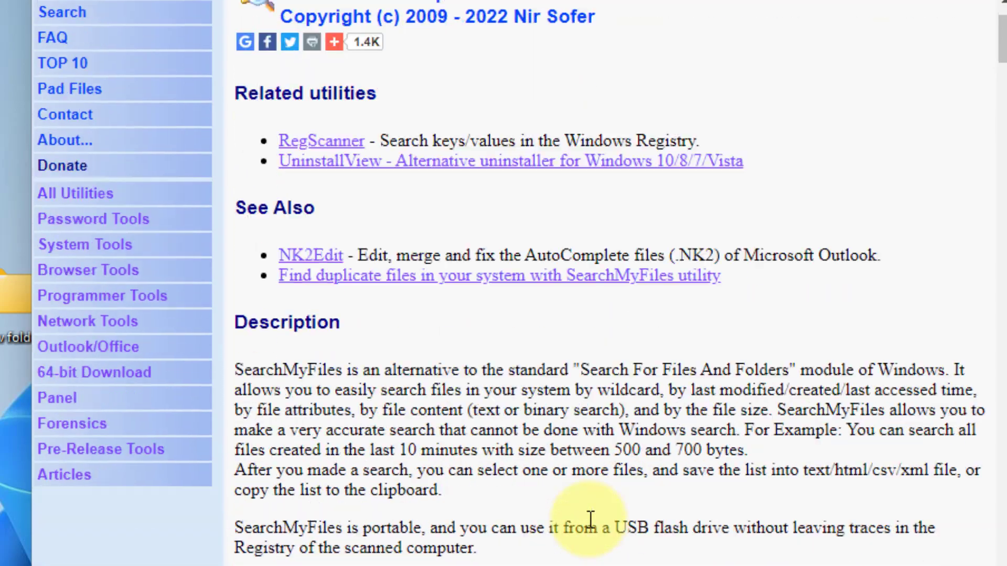
scroll(589, 520, down, 16)
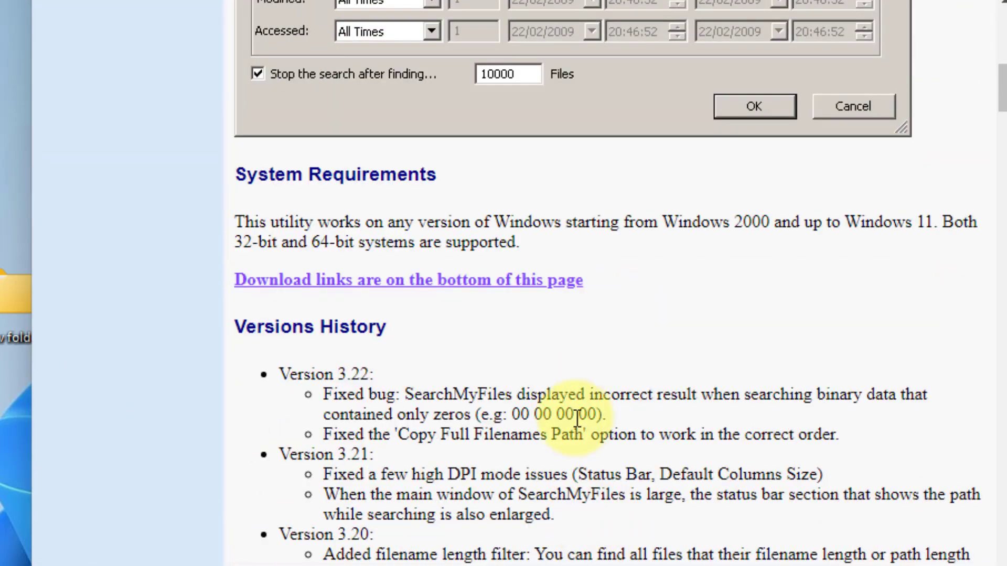
scroll(526, 519, down, 20)
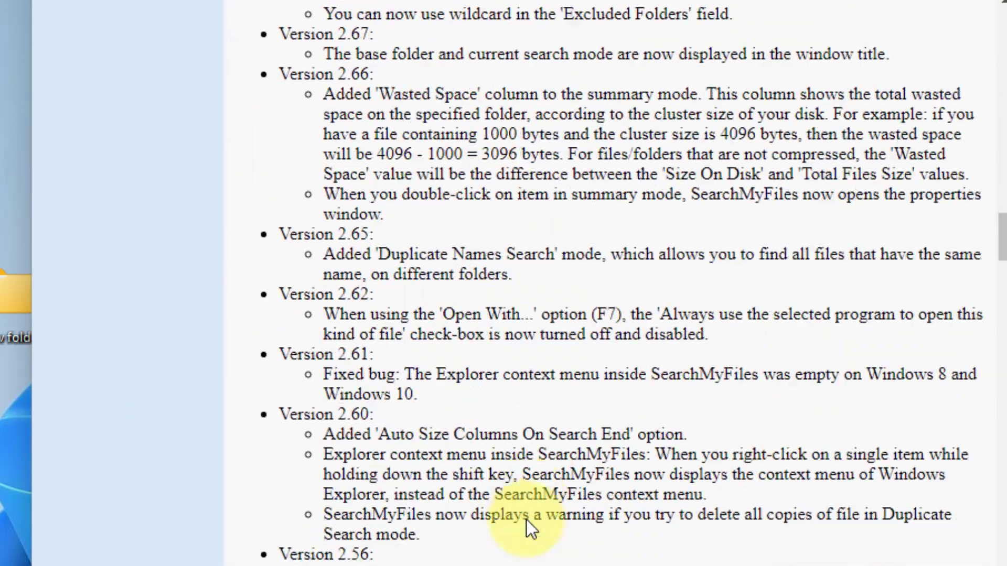
scroll(530, 540, down, 20)
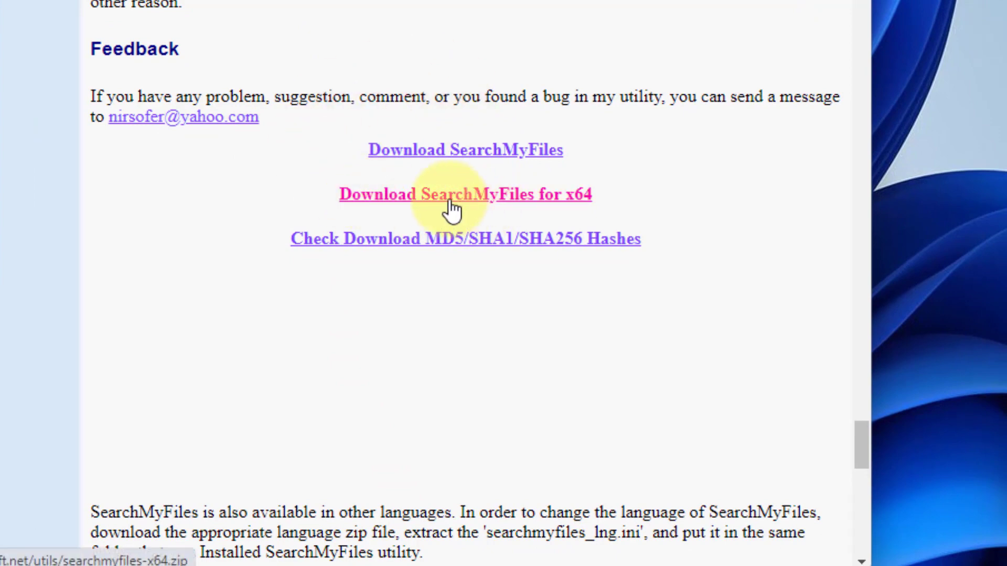
click(523, 202)
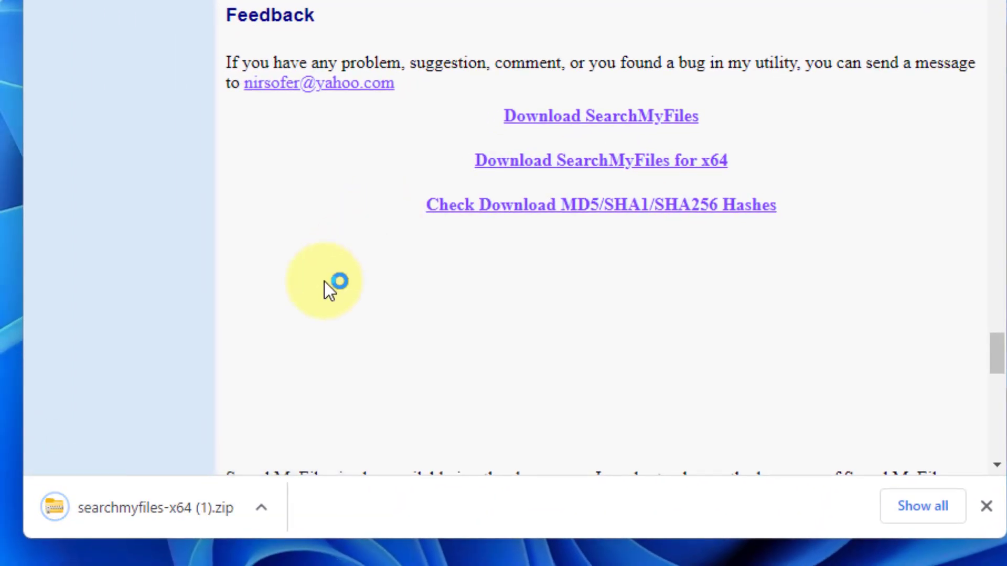
Extract the downloaded zip into searchmyfiles-x64 and run SearchMyFiles from that folder
click(898, 499)
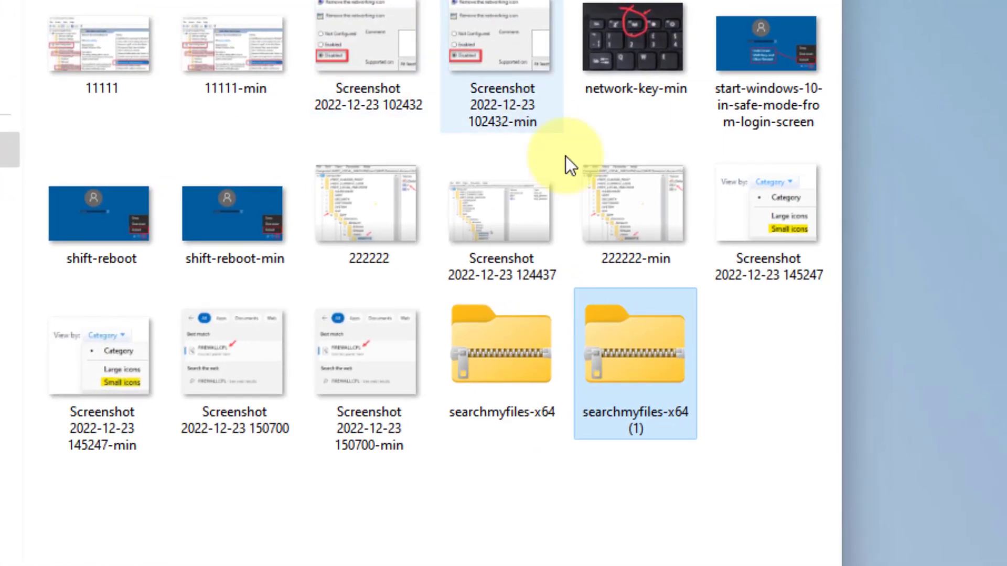
right_click(636, 374)
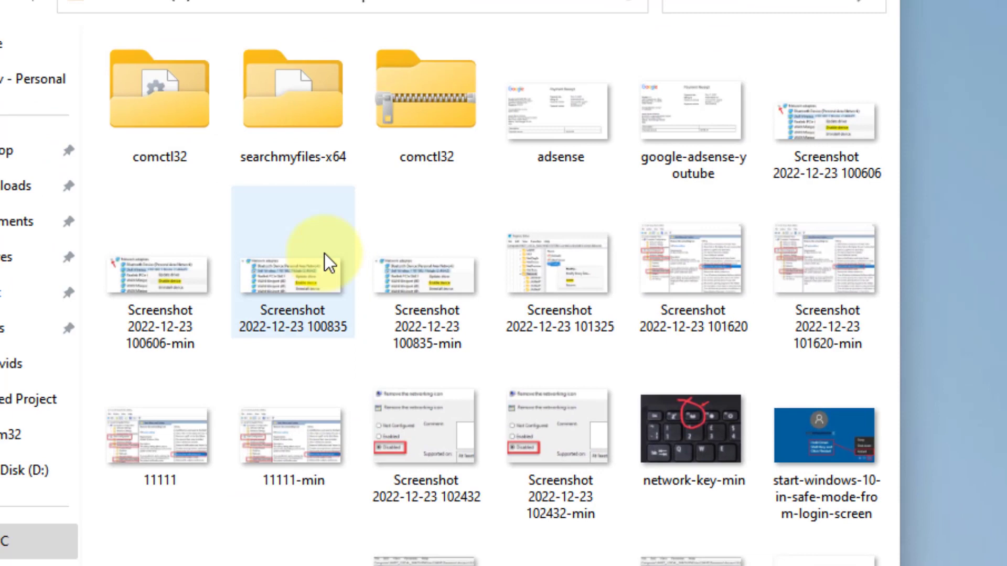
click(313, 134)
double_click(328, 198)
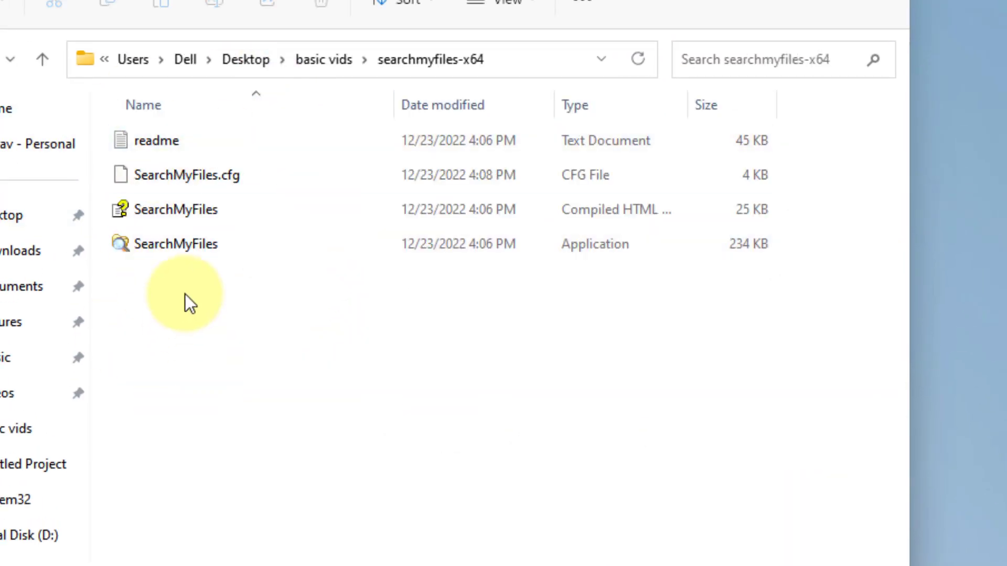
click(178, 251)
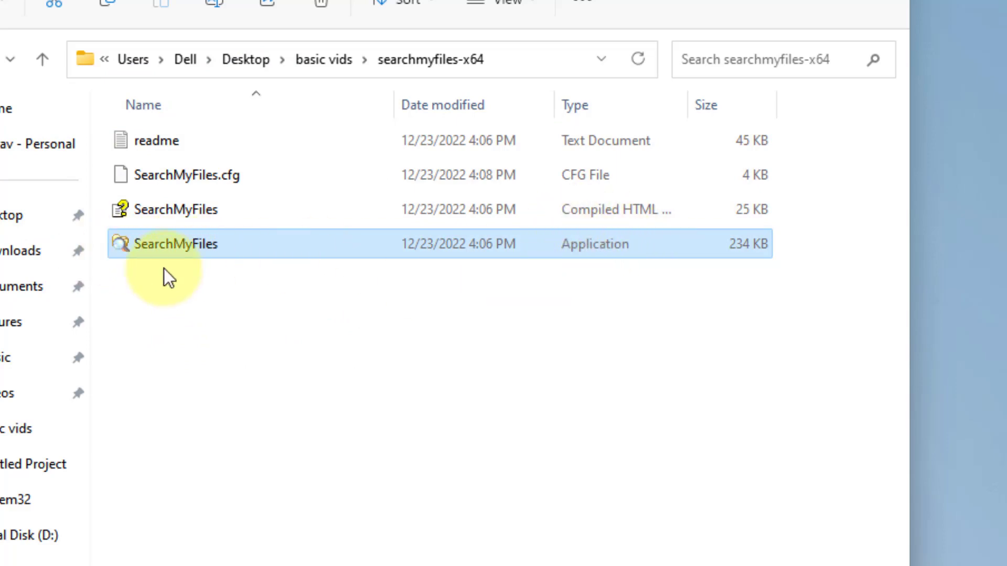
double_click(176, 241)
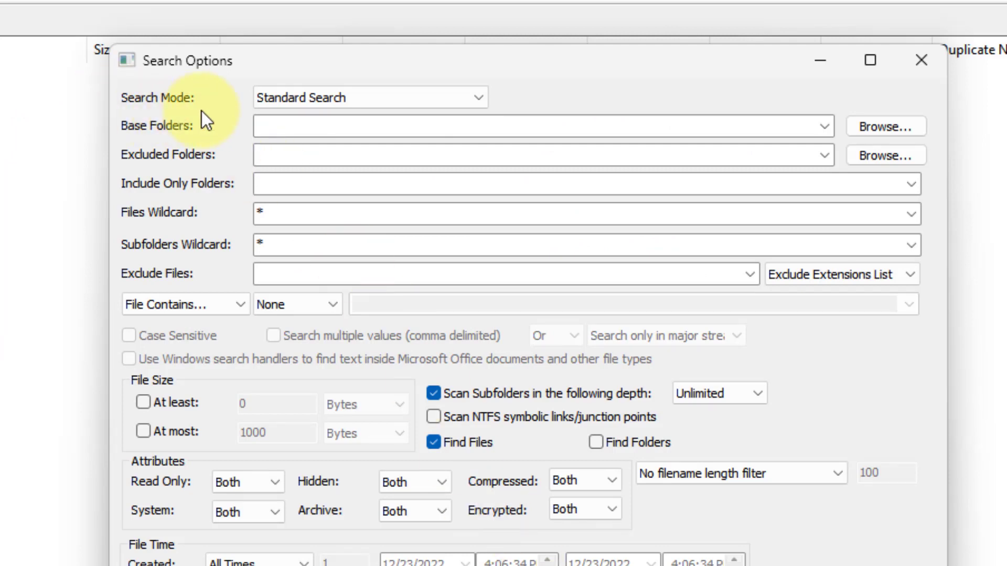
Switch the search mode to Duplicates Search and choose Local Disk D:\ as the base folder
click(346, 103)
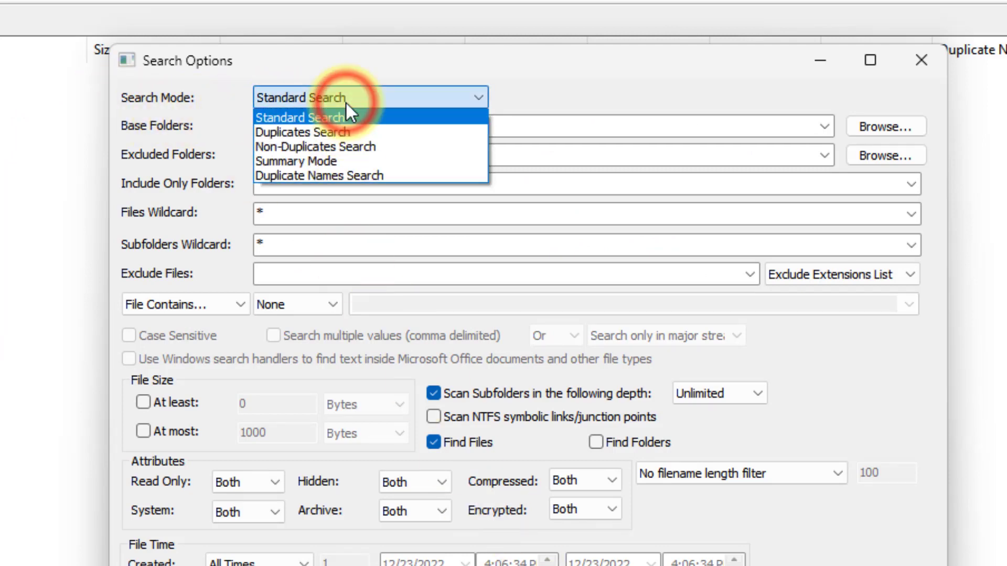
click(344, 131)
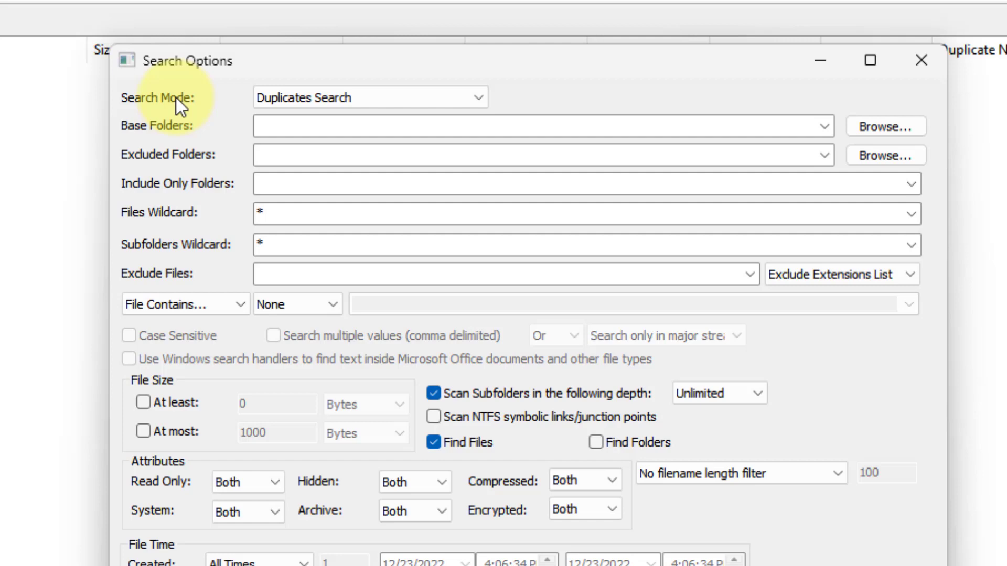
click(273, 131)
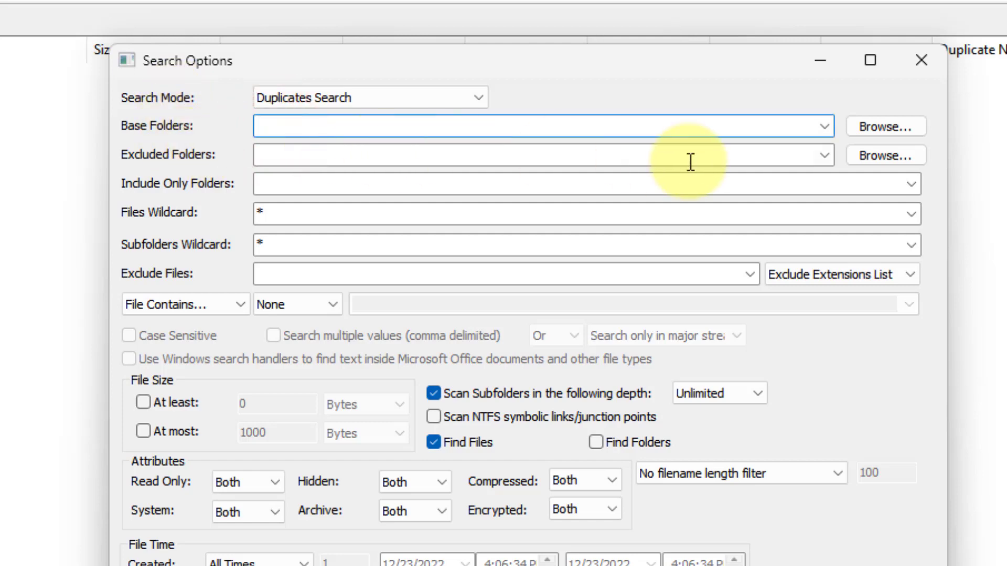
click(863, 125)
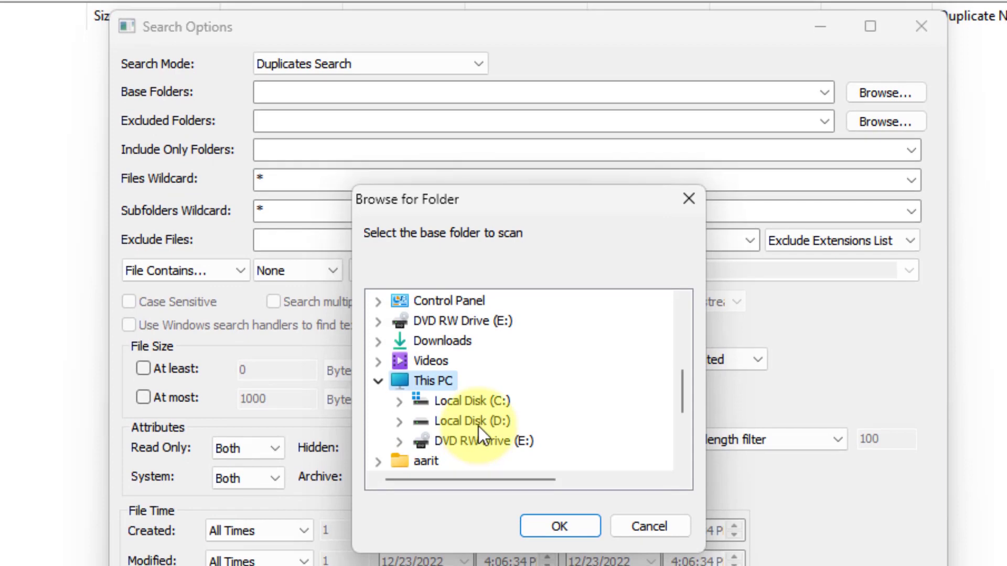
click(478, 427)
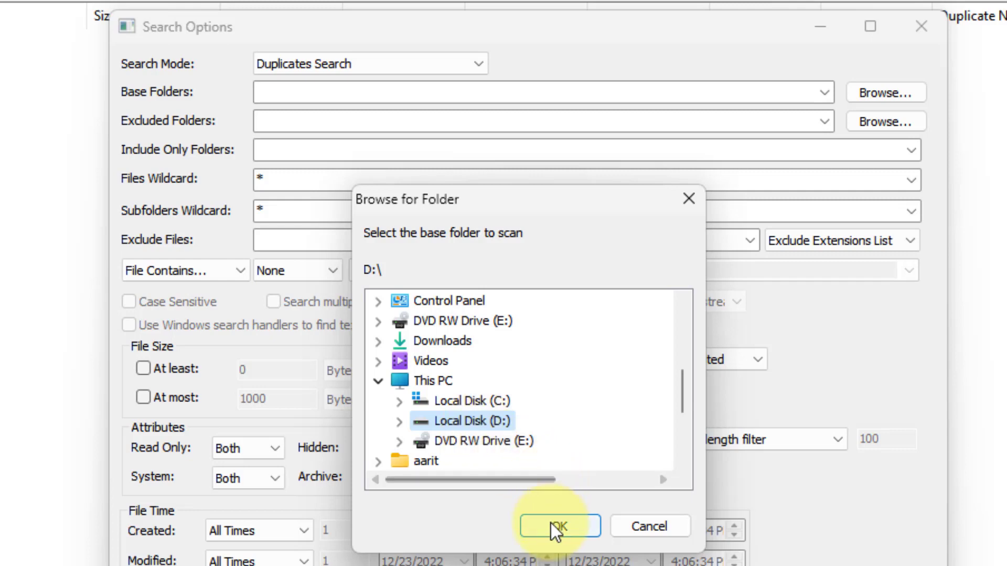
click(409, 422)
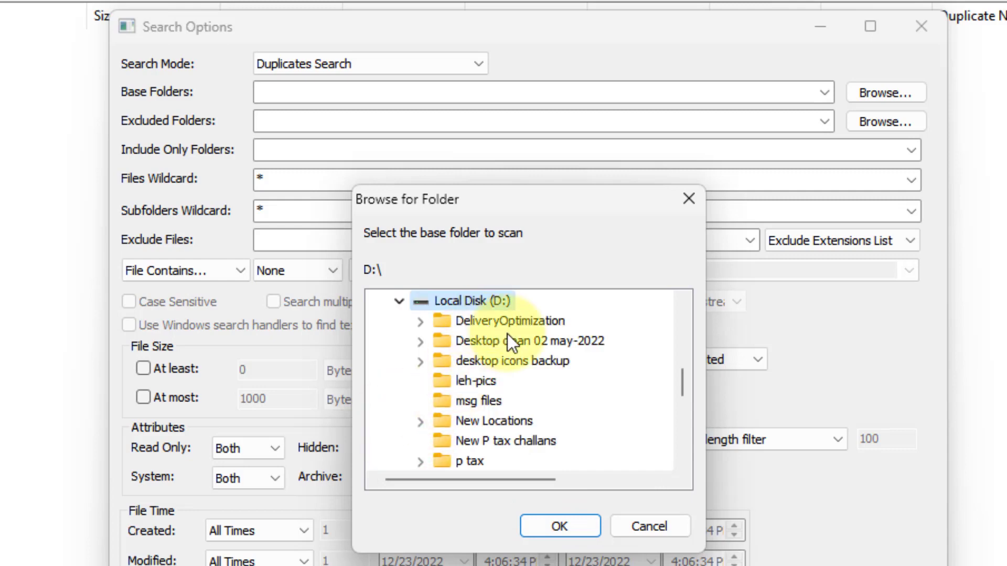
click(400, 303)
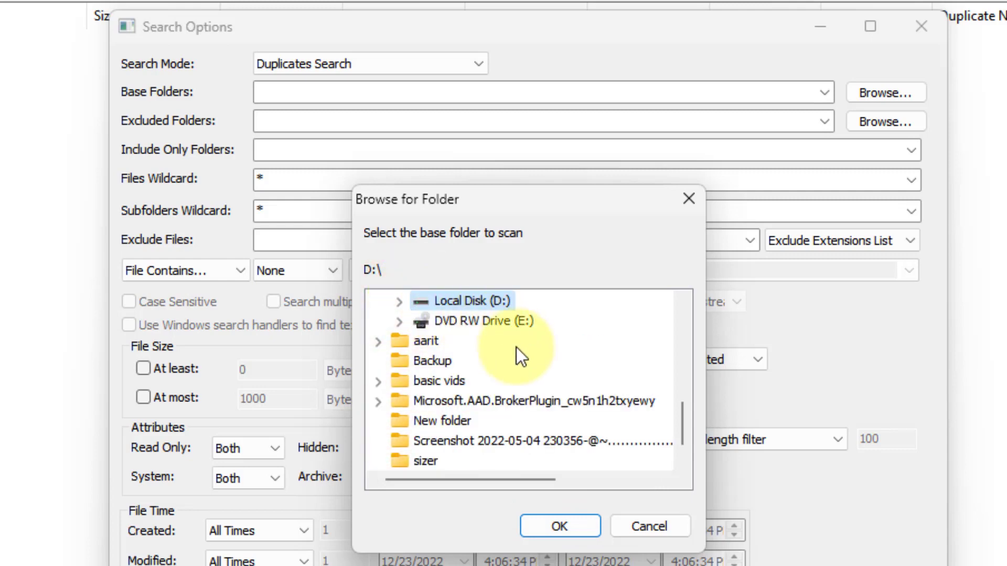
click(563, 527)
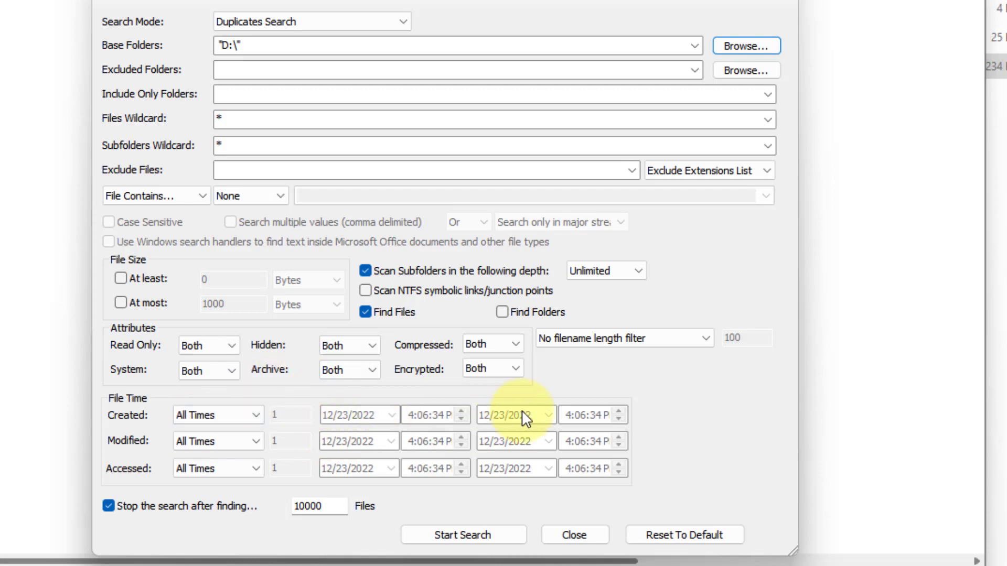
Leave File Contains and the 10000-file stop limit unchanged, then start the duplicates scan
click(151, 201)
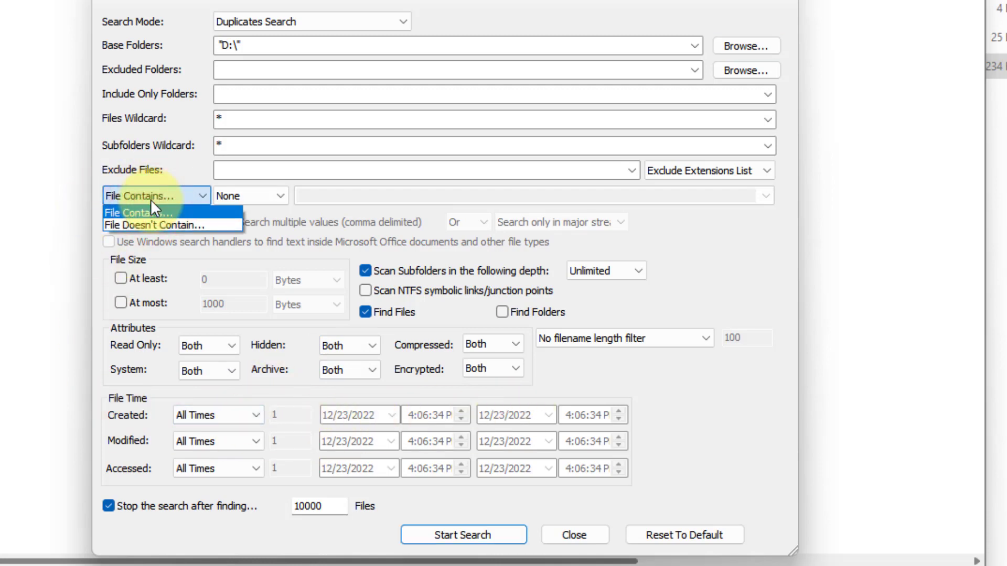
click(323, 223)
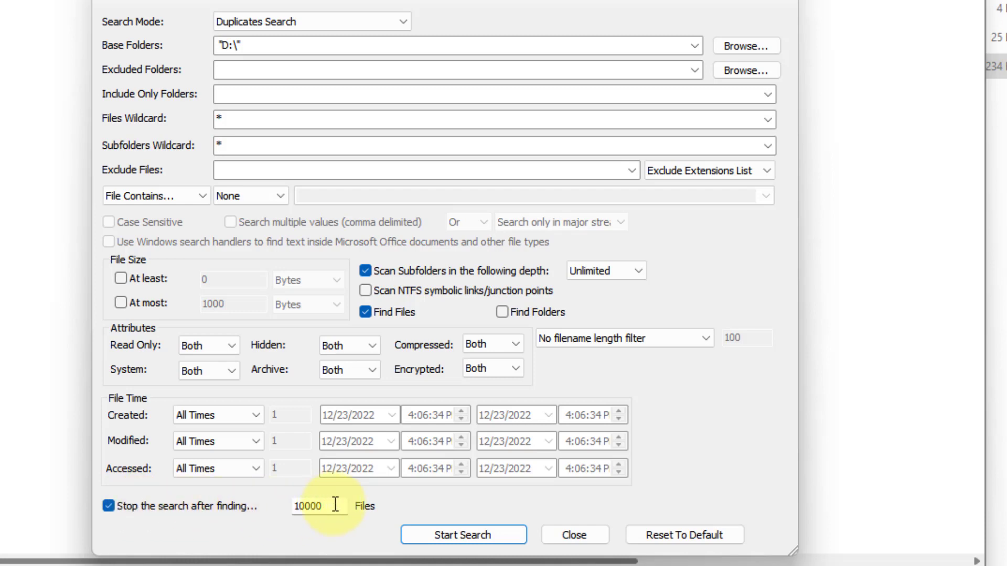
drag(333, 506, 297, 507)
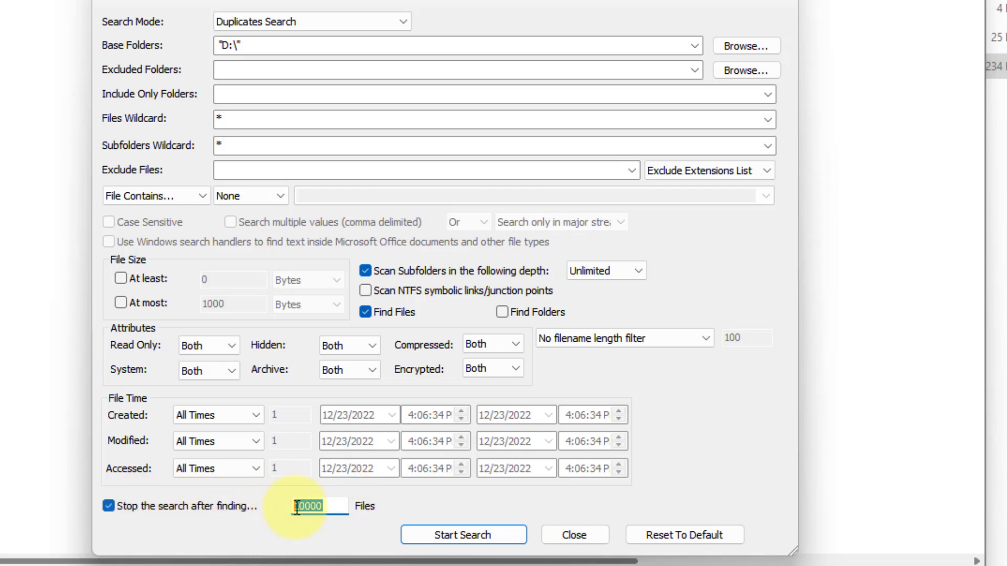
click(334, 508)
click(477, 534)
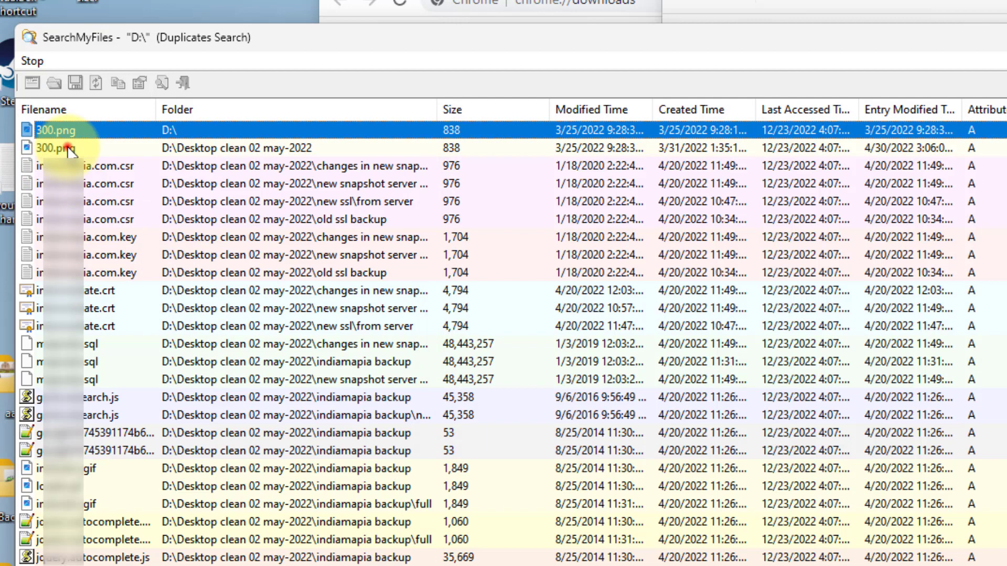
Select the two 300.png duplicates and the wm-folder .htaccess duplicate in the results
click(66, 132)
click(74, 150)
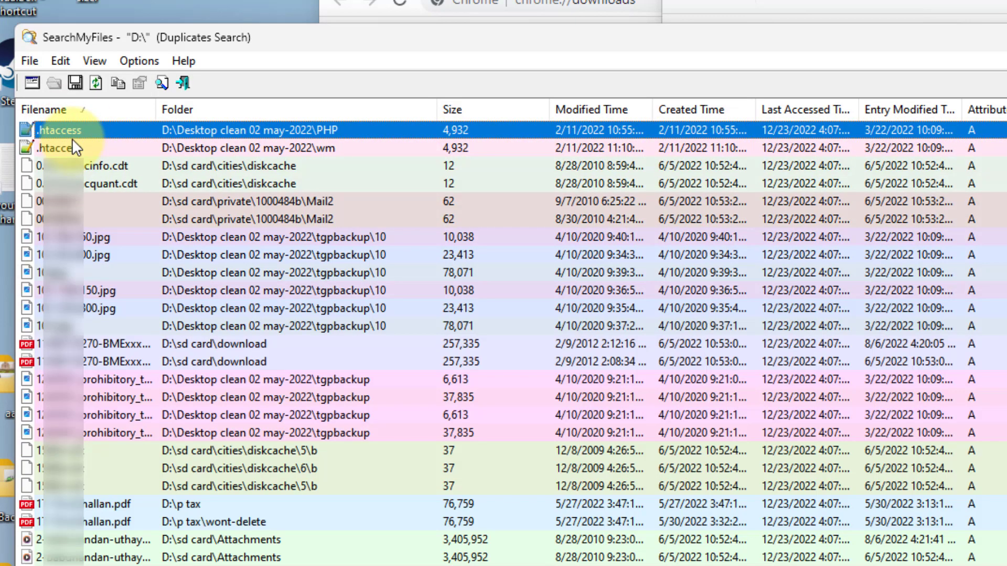
click(74, 148)
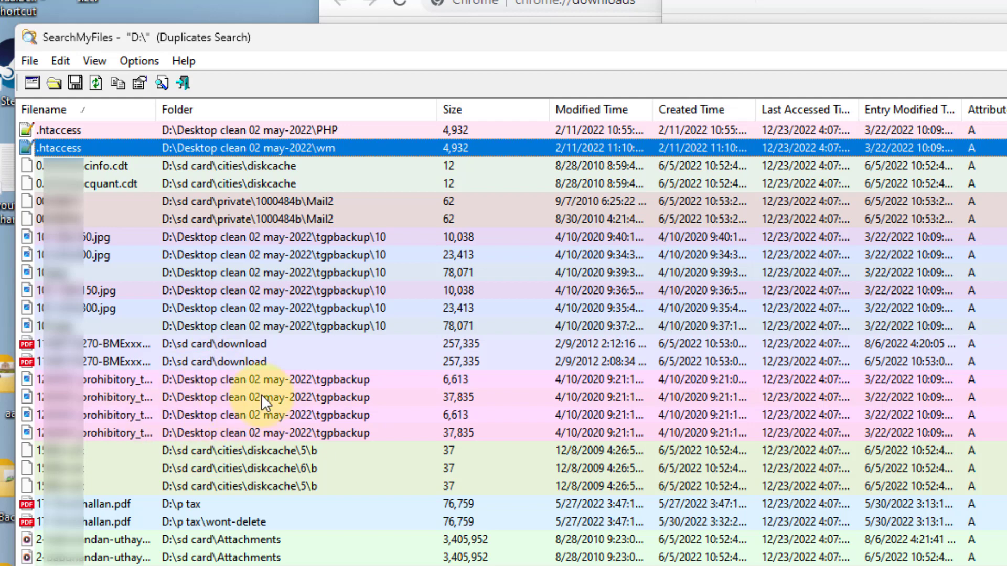
Open the containing folder of the first .htaccess duplicate in File Explorer
right_click(120, 347)
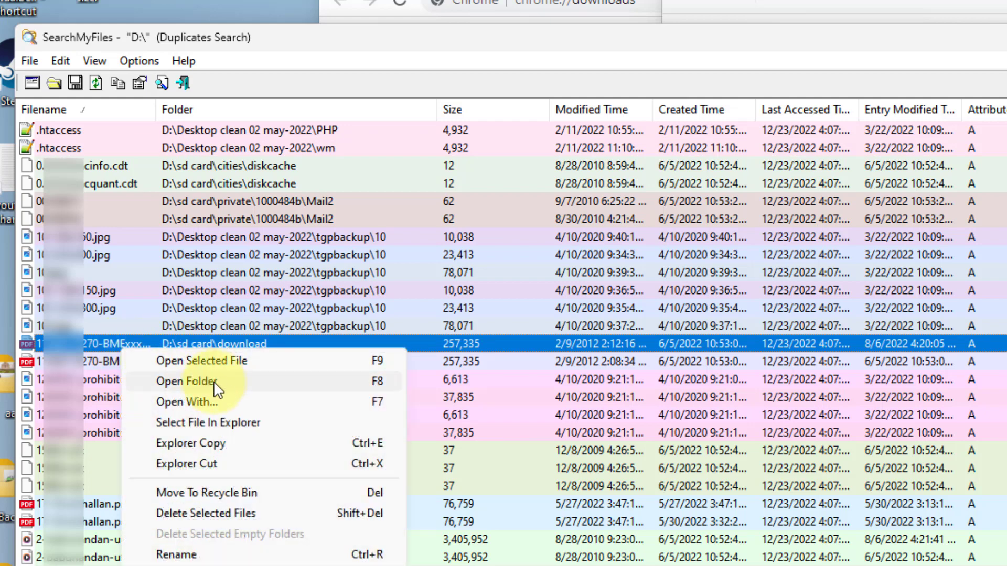
right_click(75, 128)
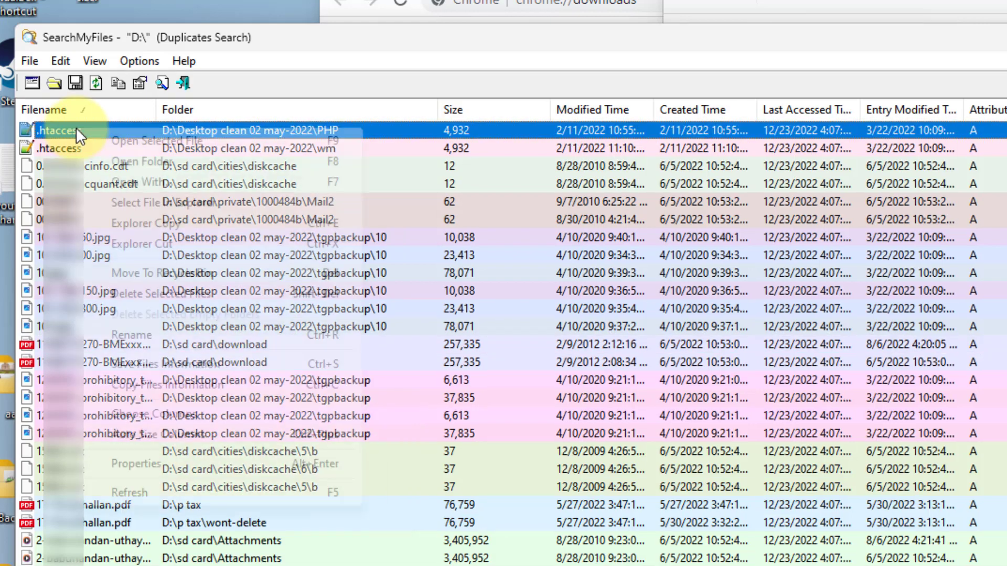
click(136, 161)
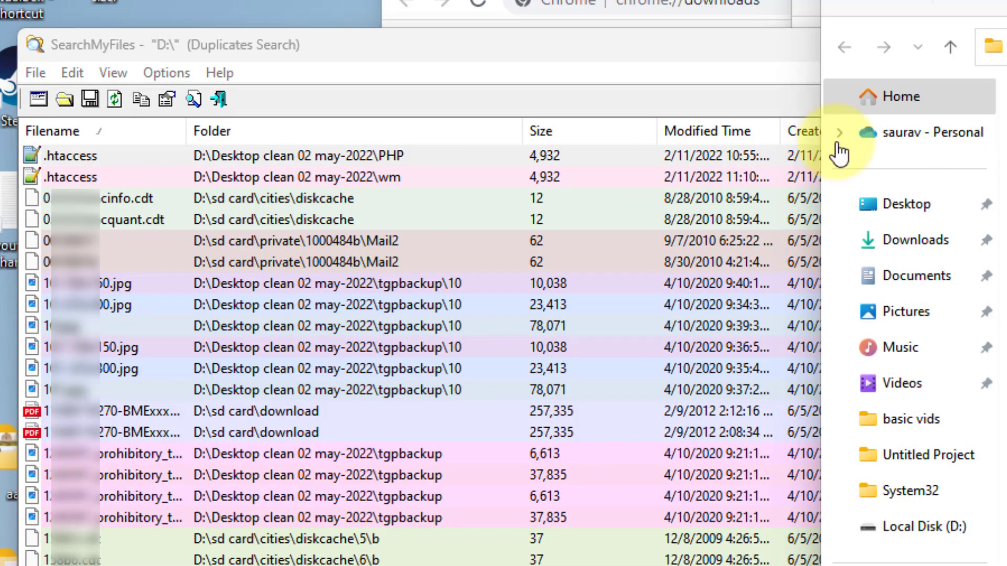
Bring up the second .htaccess file's context menu and dismiss it without acting
right_click(84, 178)
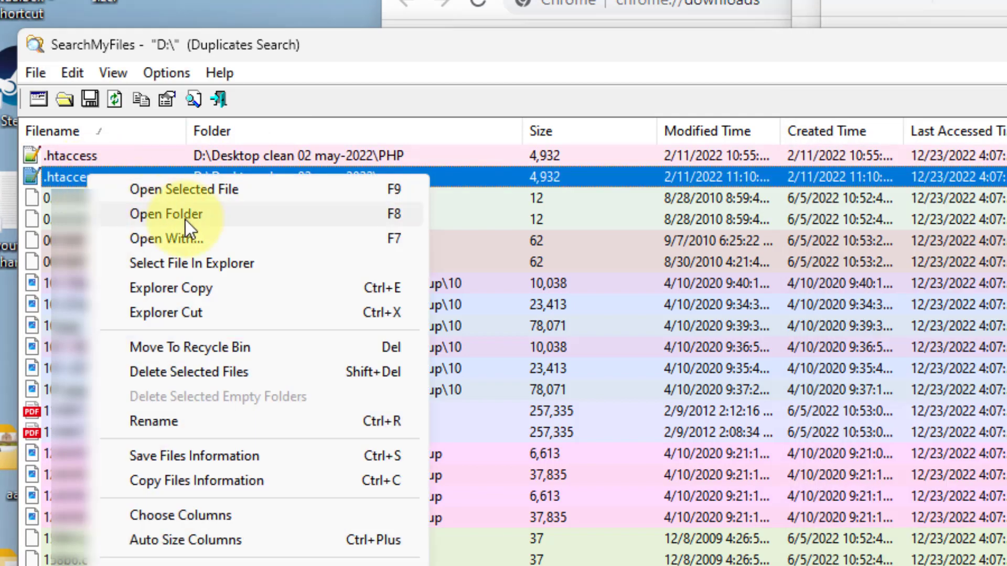
click(314, 80)
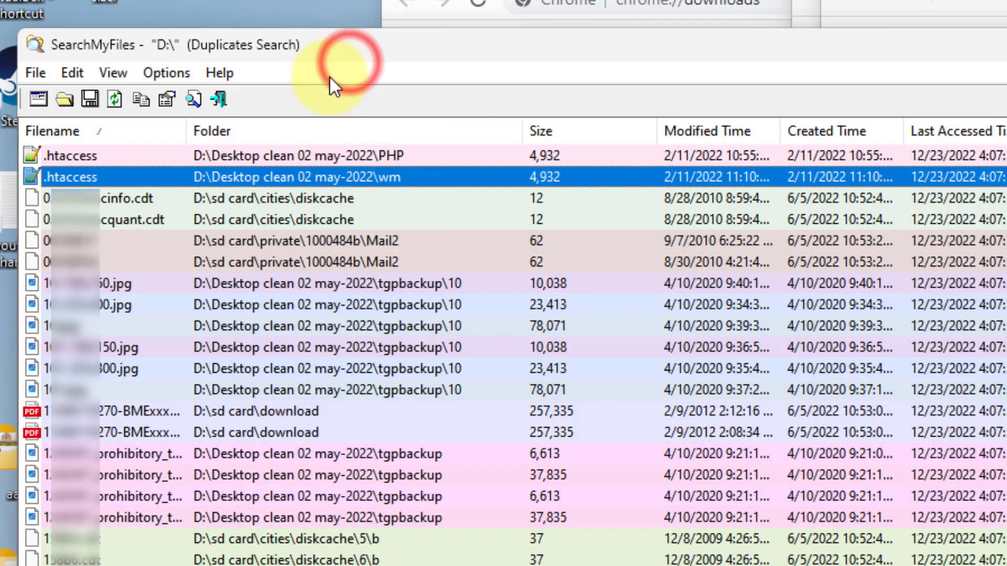
right_click(63, 181)
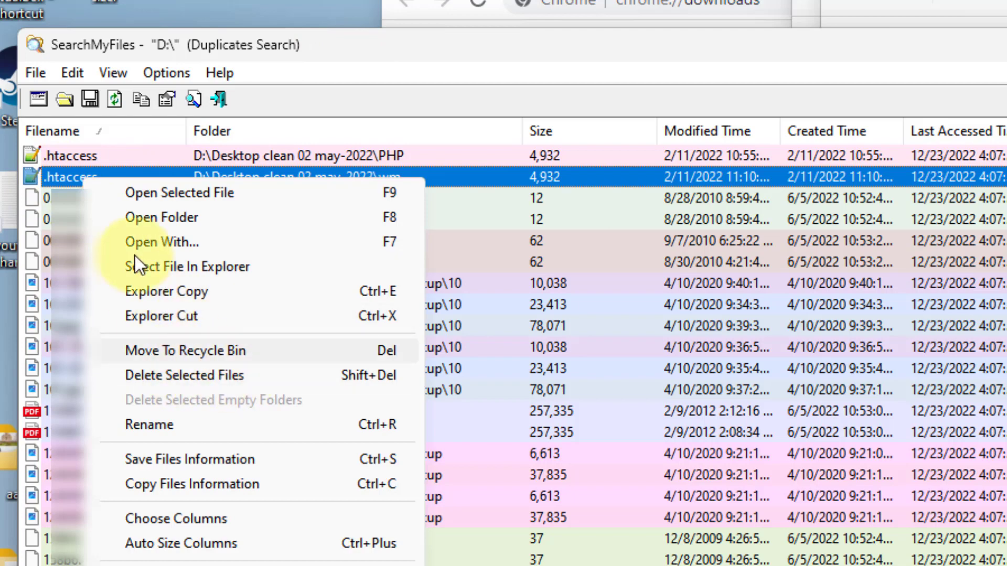
click(700, 64)
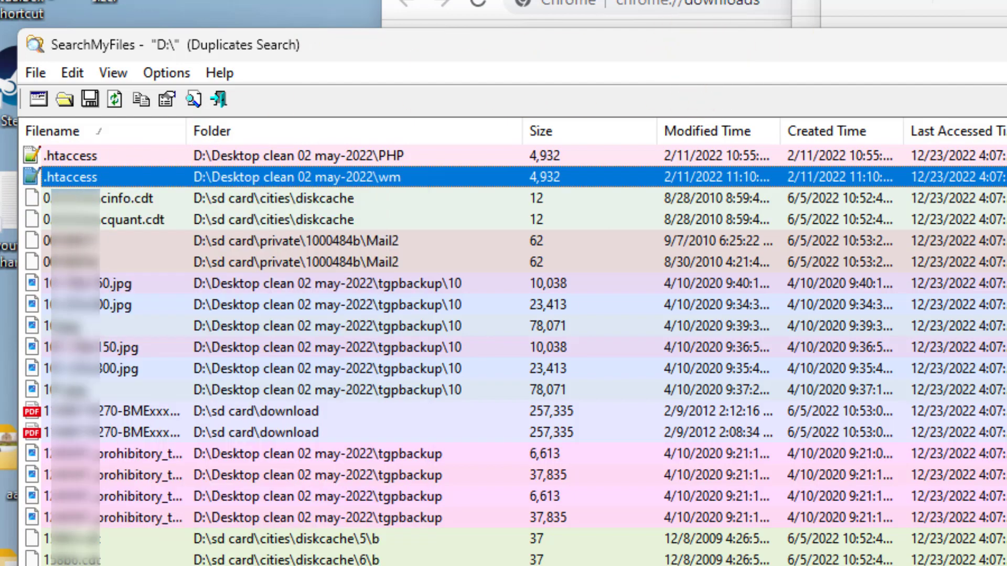